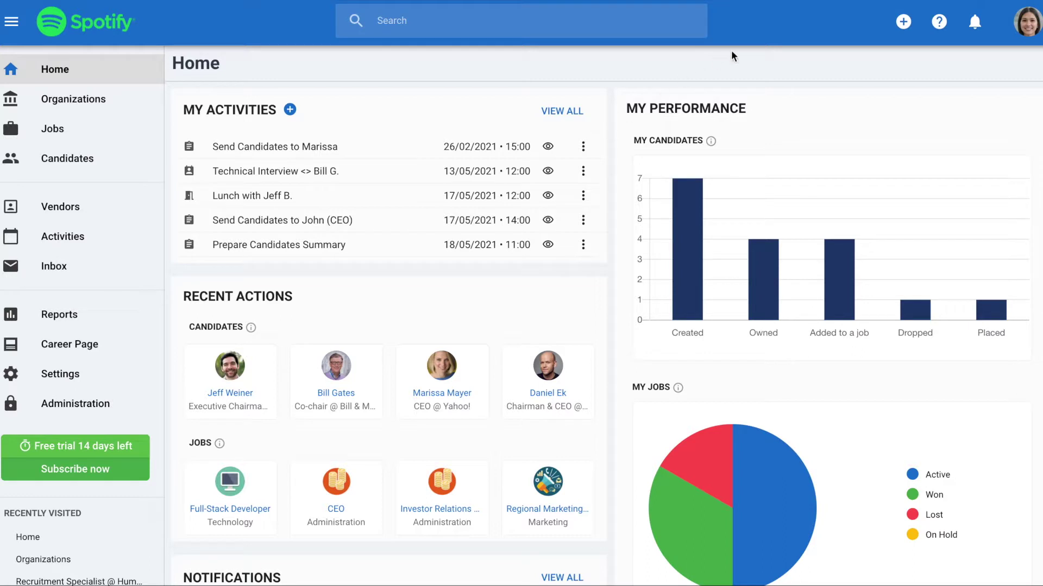
# Open the Create menu from the dashboard and start a new organization.
pyautogui.click(903, 24)
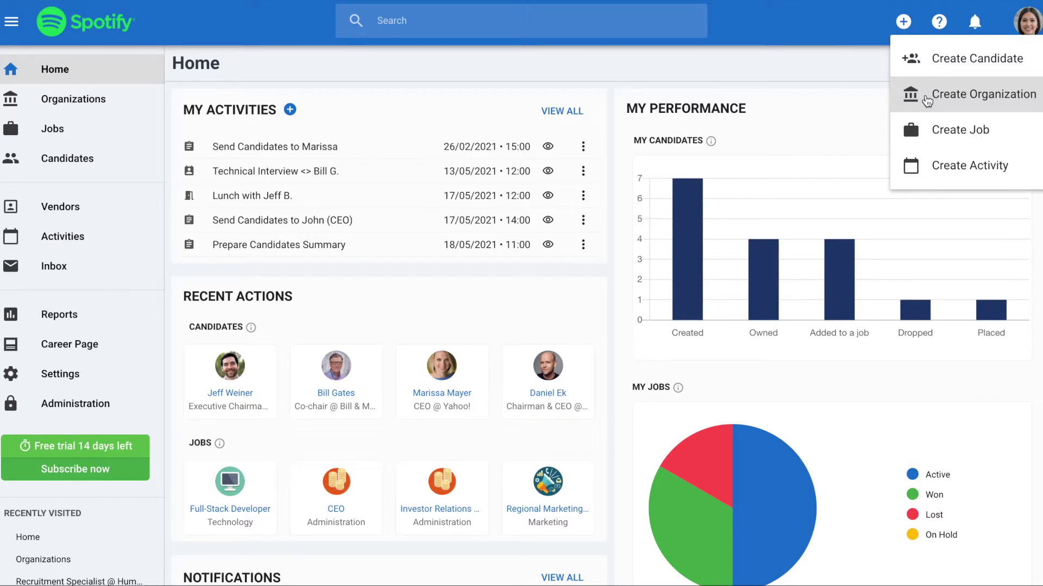
pyautogui.click(927, 100)
# Create the 'Human Resources' organization and start adding a job to it.
pyautogui.click(606, 155)
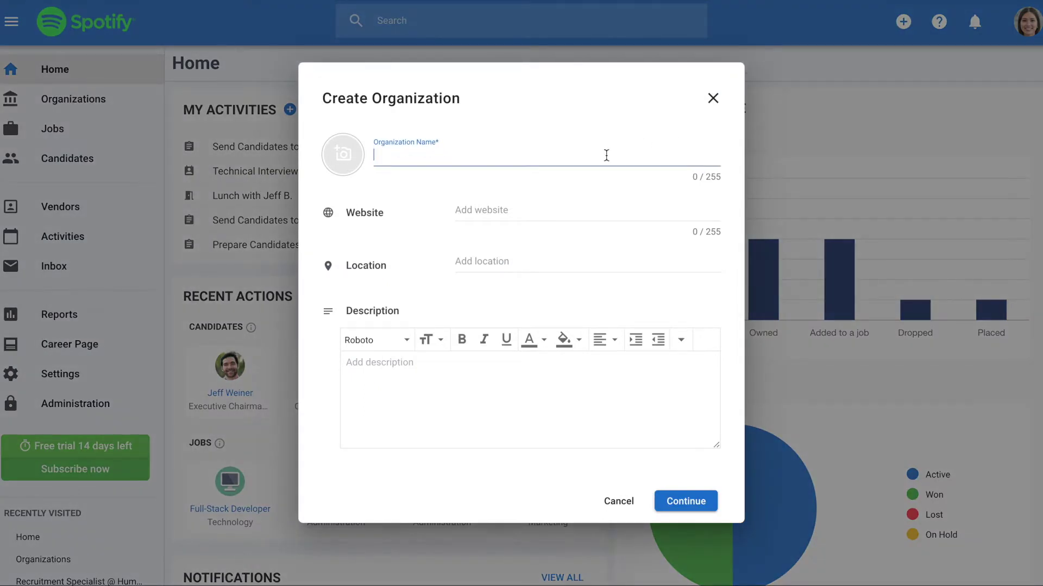
pyautogui.write('Hu')
pyautogui.write('man Resources')
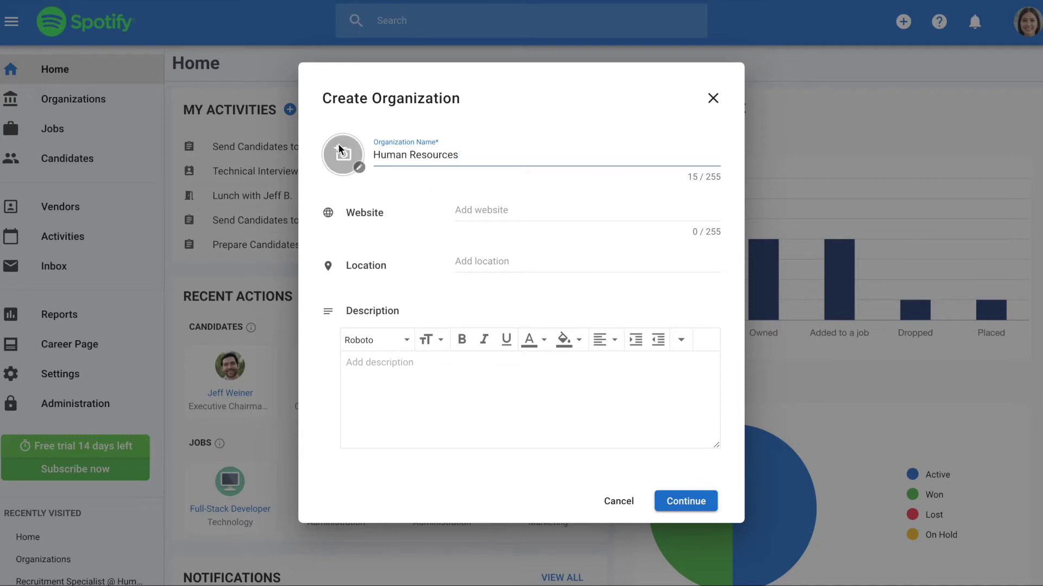
pyautogui.click(562, 340)
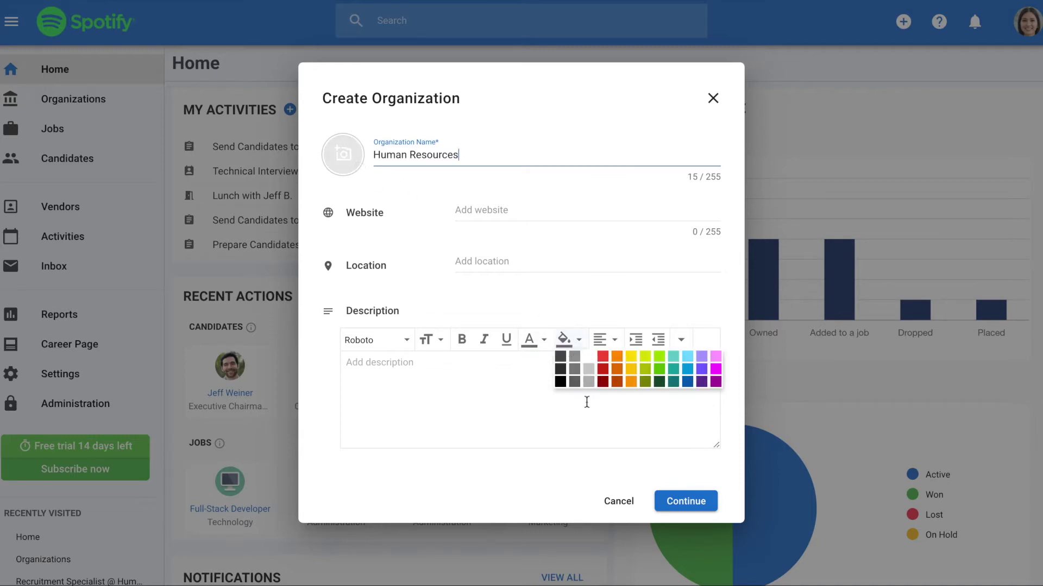
pyautogui.click(671, 502)
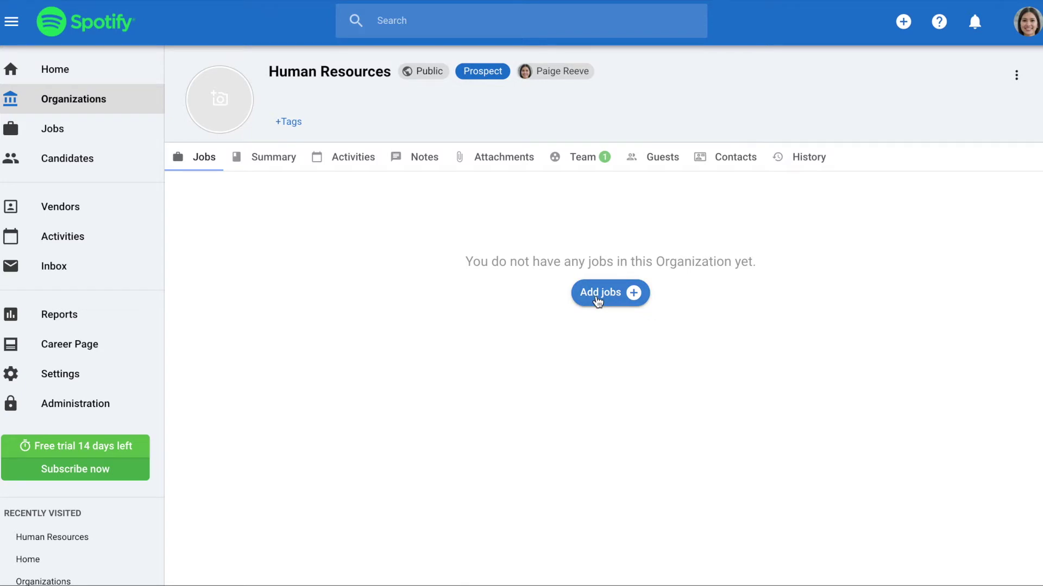
pyautogui.click(597, 297)
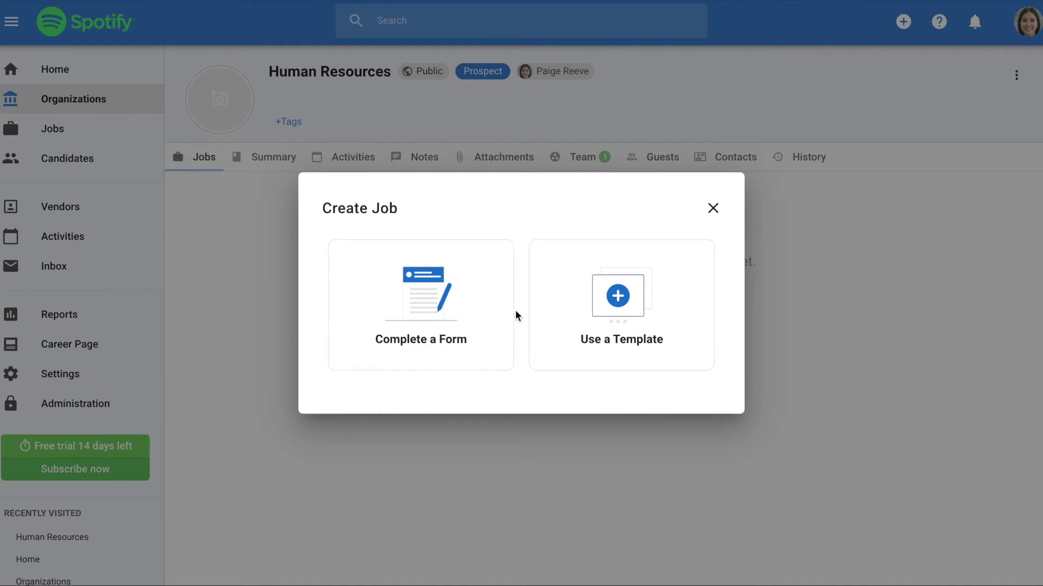
# Create a 'Recruitment Specialist' job under Human Resources using the complete form.
pyautogui.click(447, 316)
pyautogui.click(476, 122)
pyautogui.write('Re')
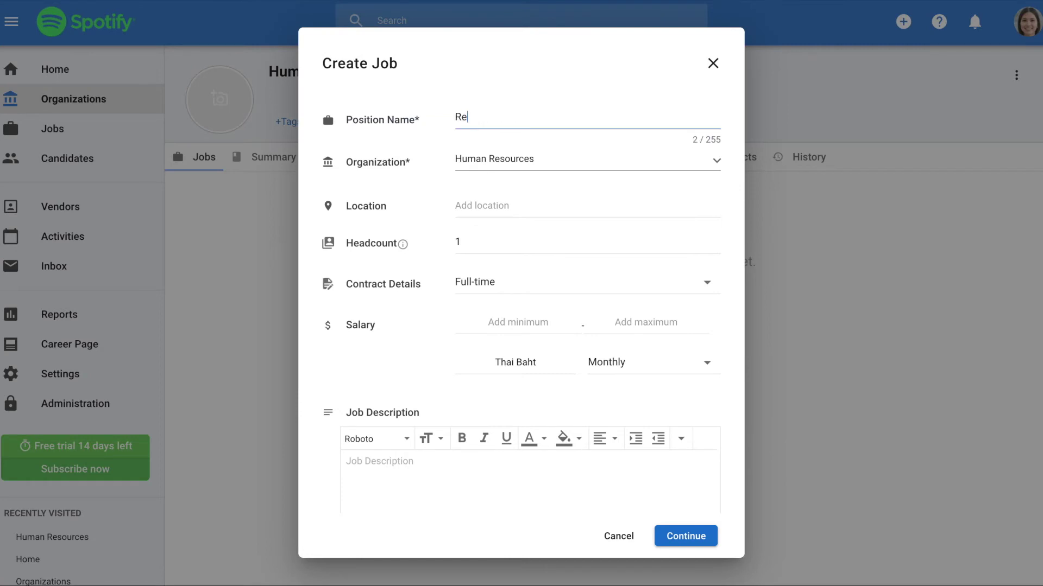
pyautogui.write('cruitment Specialist')
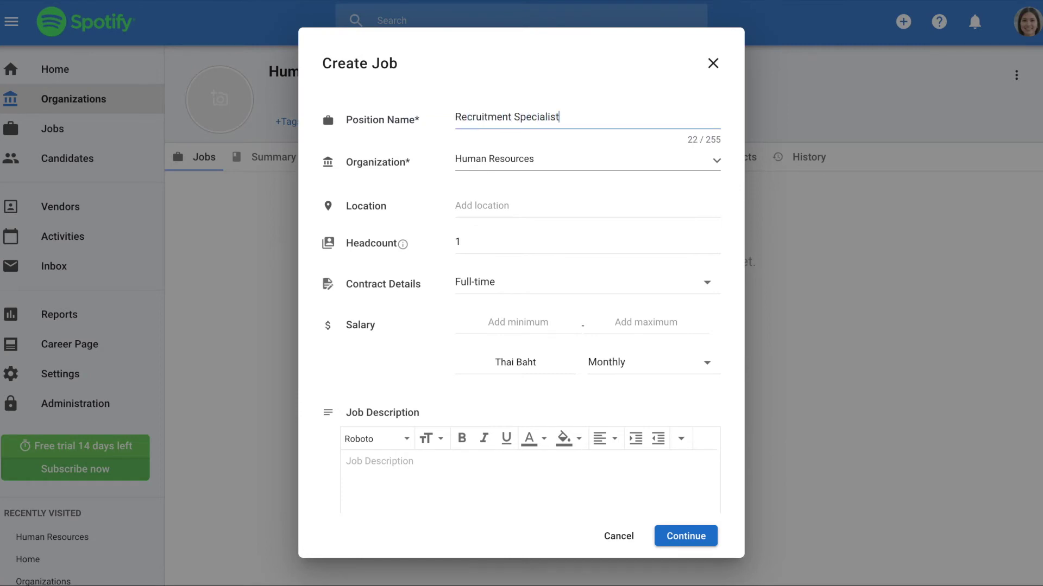
pyautogui.scroll(-1, 510, 210)
pyautogui.scroll(-1, 511, 212)
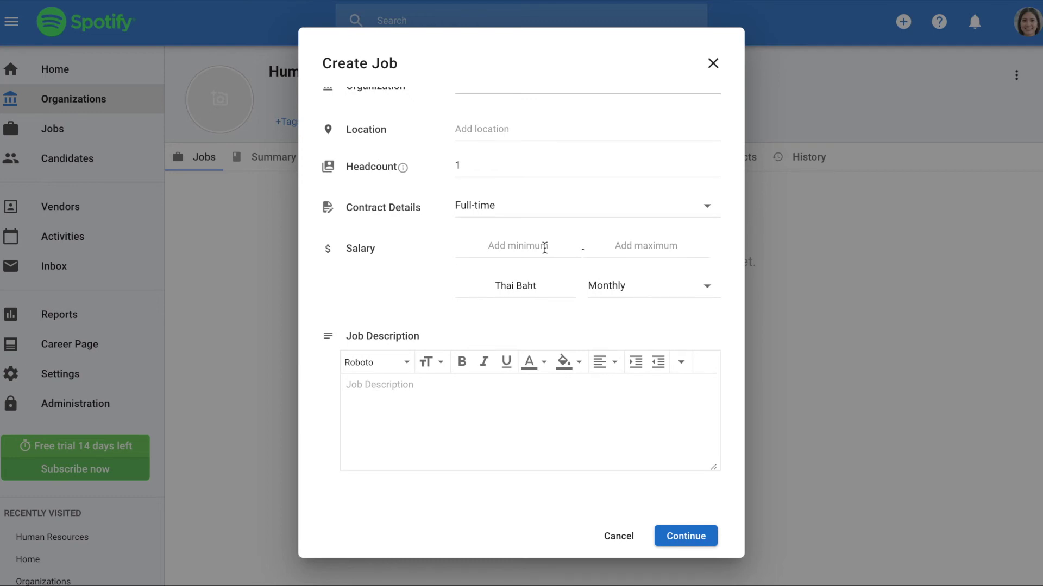
pyautogui.scroll(-1, 544, 246)
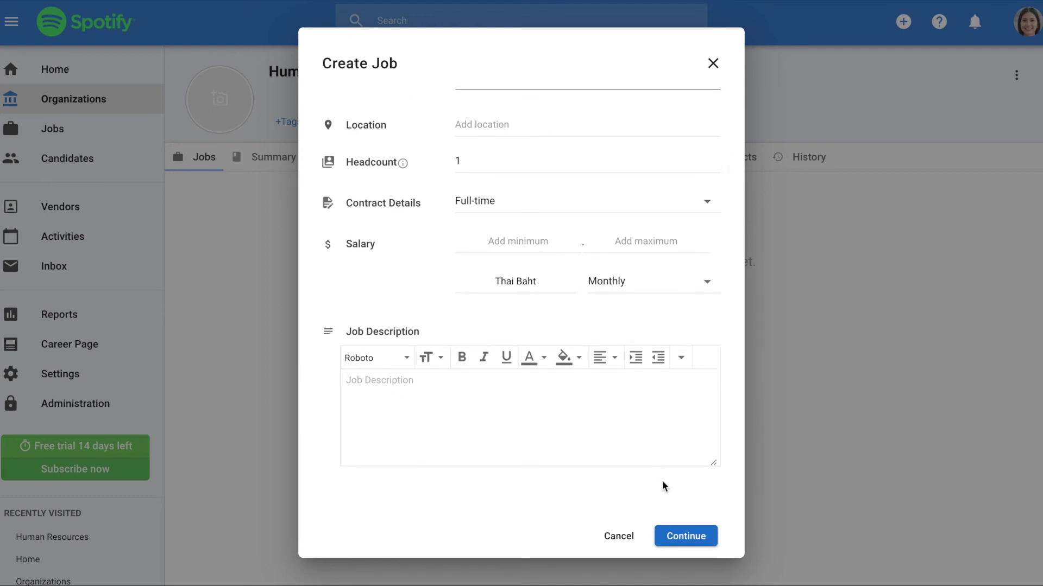
pyautogui.click(674, 537)
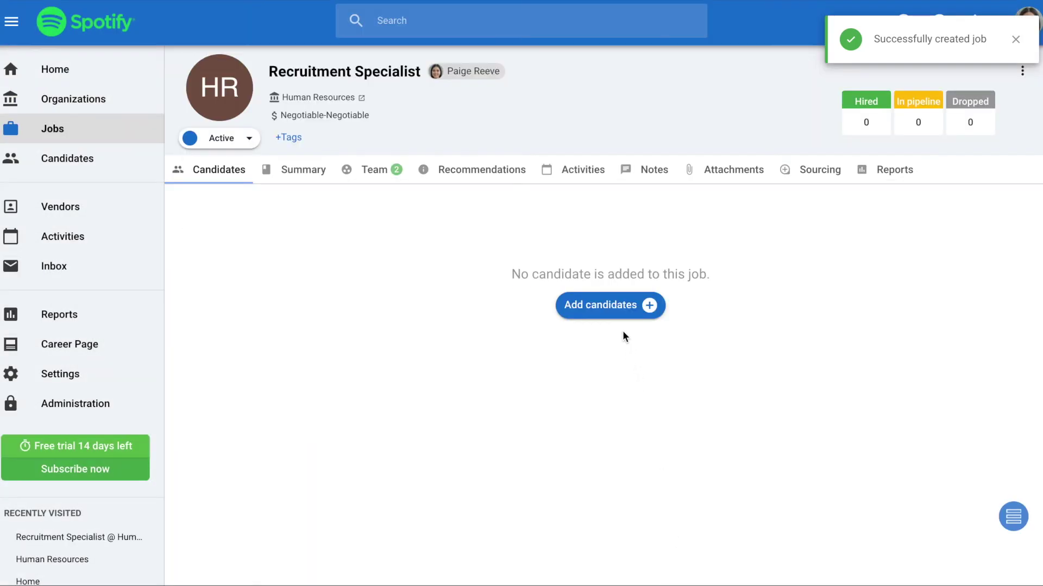
# Add candidate Bill Gates to the Recruitment Specialist job and move him to Contacted.
pyautogui.click(615, 313)
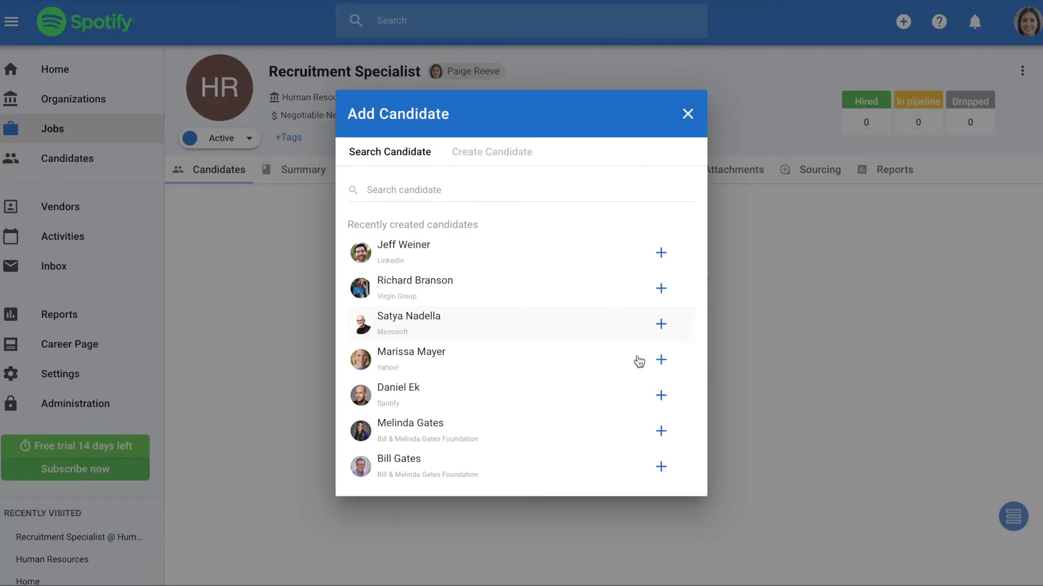
pyautogui.click(659, 463)
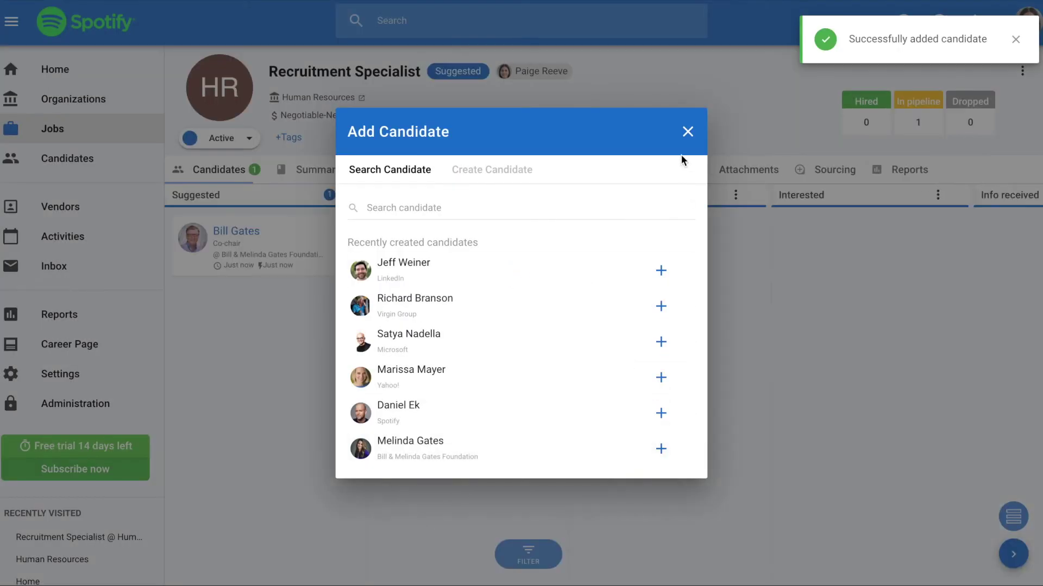
pyautogui.click(687, 132)
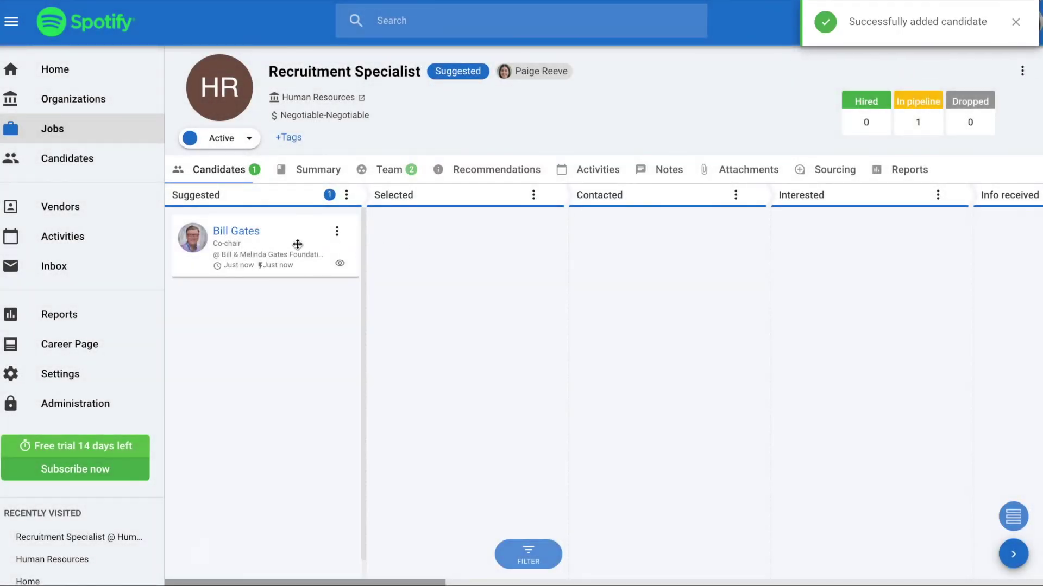
pyautogui.moveTo(294, 245); pyautogui.dragTo(655, 250)
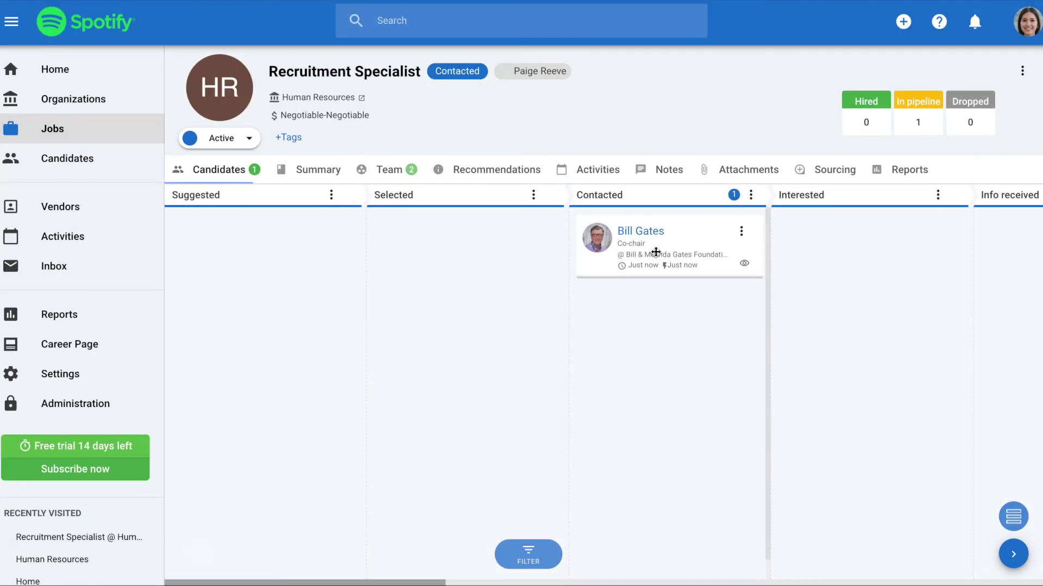